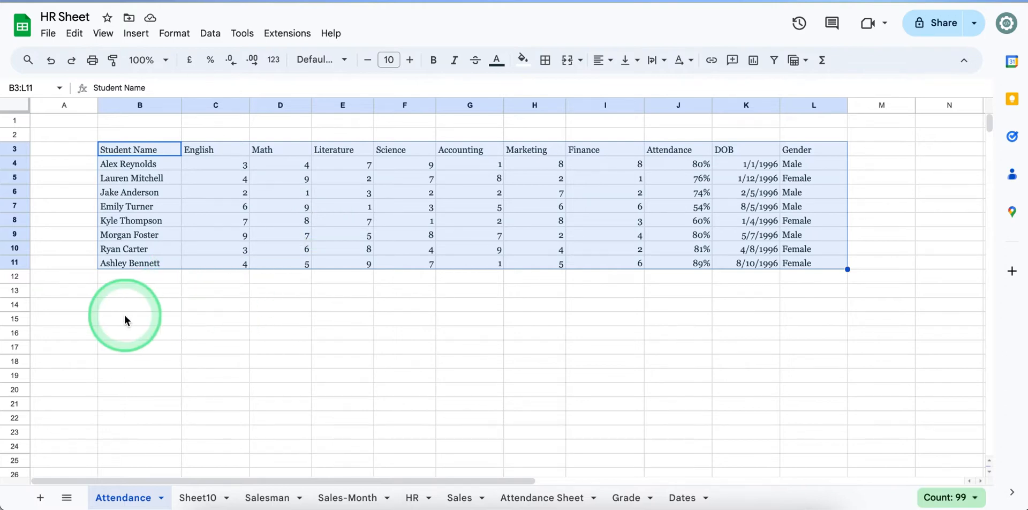
Step: Review the student table: the names, subject headers, grades in C4:I11, attendance, and the DOB and gender columns
left_click_drag(150, 164, 163, 249)
left_click_drag(239, 152, 654, 140)
left_click_drag(221, 169, 643, 264)
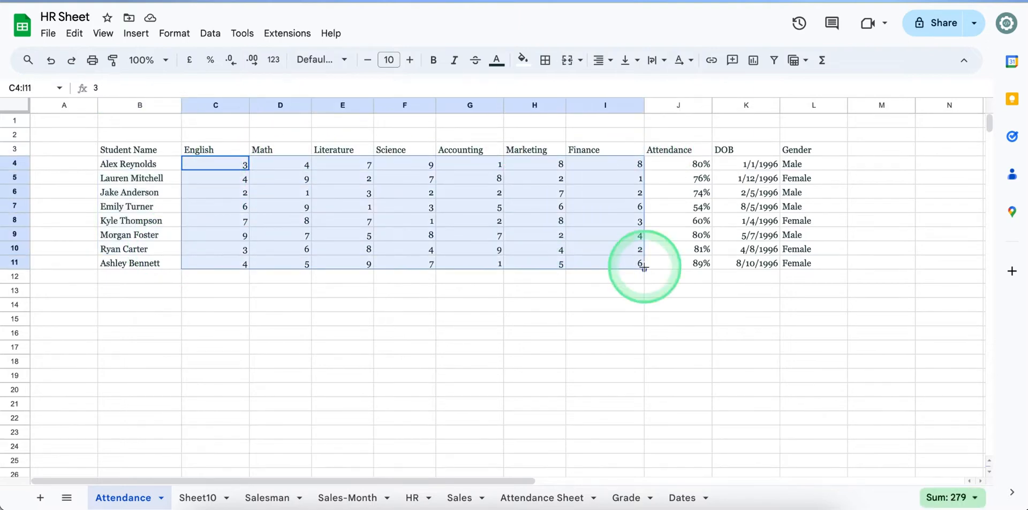
left_click(678, 154)
left_click_drag(723, 157, 795, 264)
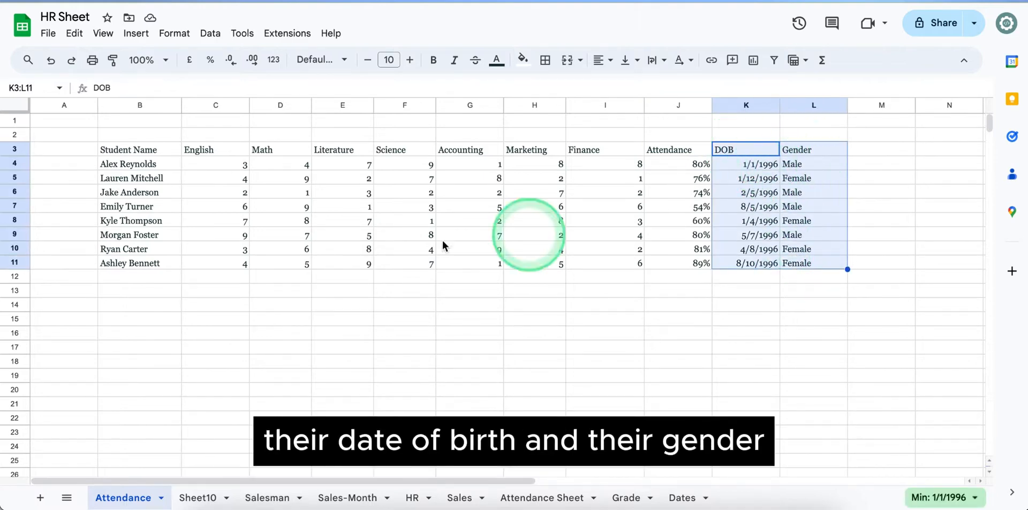
left_click(212, 240)
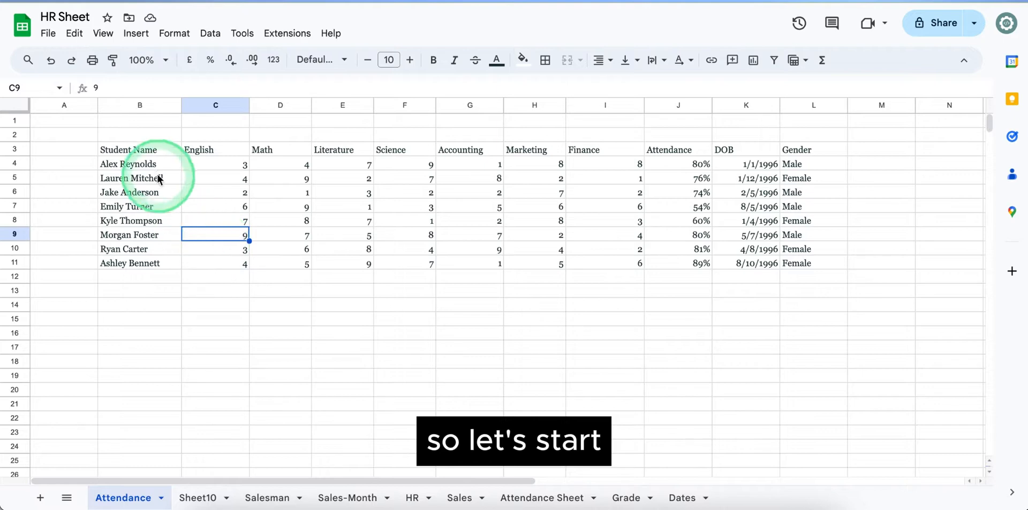
Step: Start a single-colour conditional formatting rule for the Student Name column, range B3:B11
left_click_drag(133, 155, 138, 261)
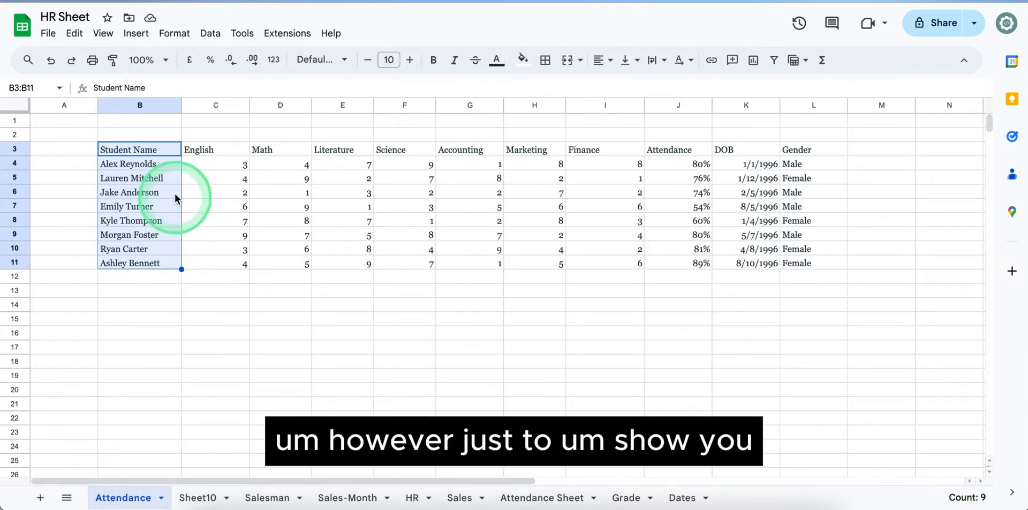
left_click(210, 34)
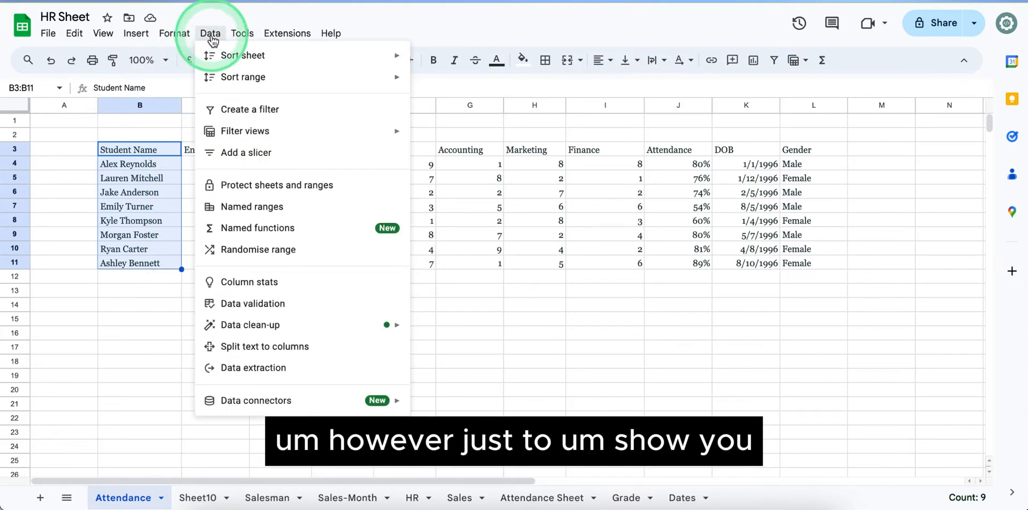
mouse_move(180, 40)
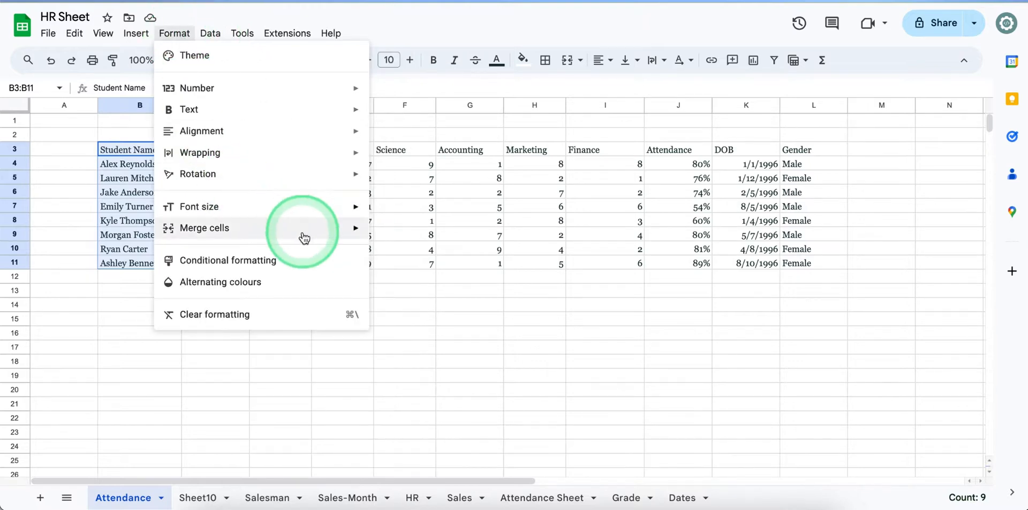
left_click(267, 259)
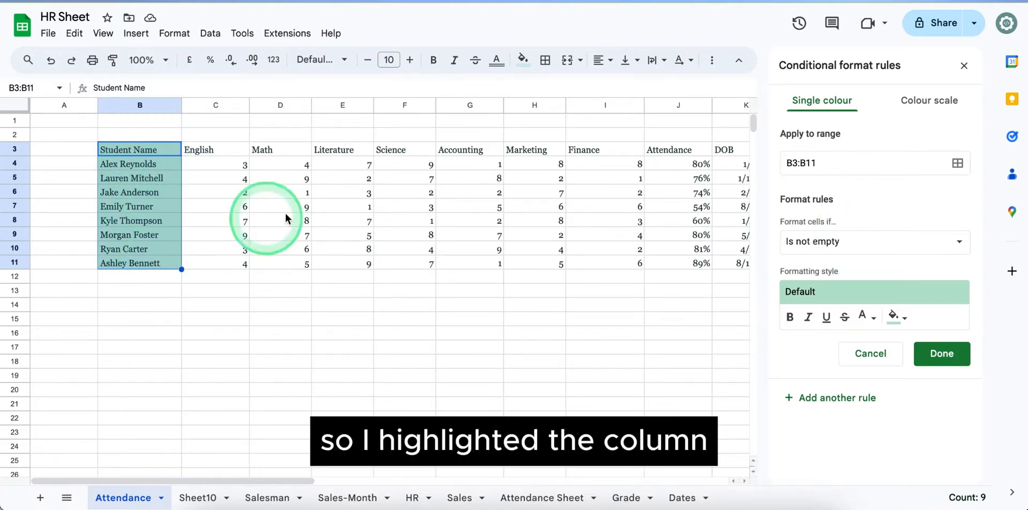
left_click(847, 163)
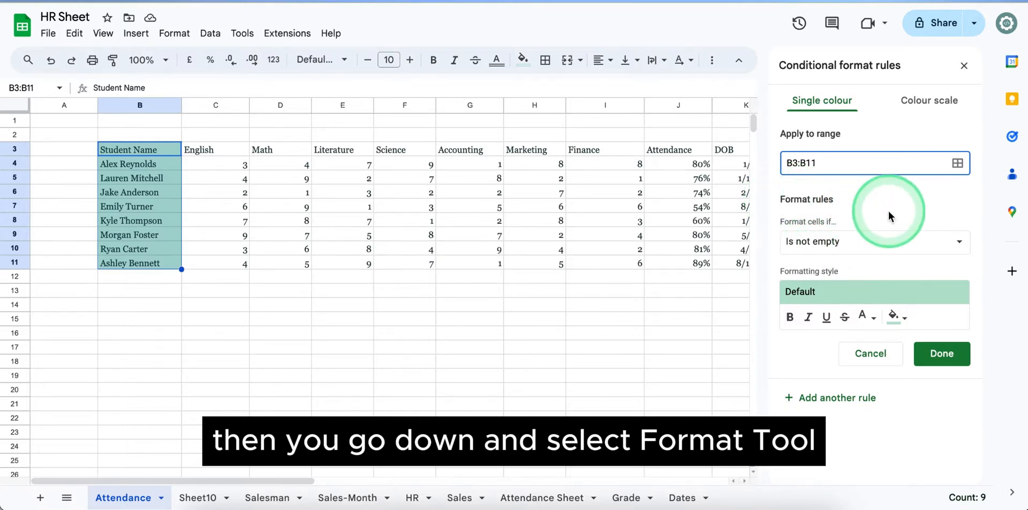
Step: Examine the conditions available for the rule, from the empty, text and date options to the number and custom formula options
left_click(879, 241)
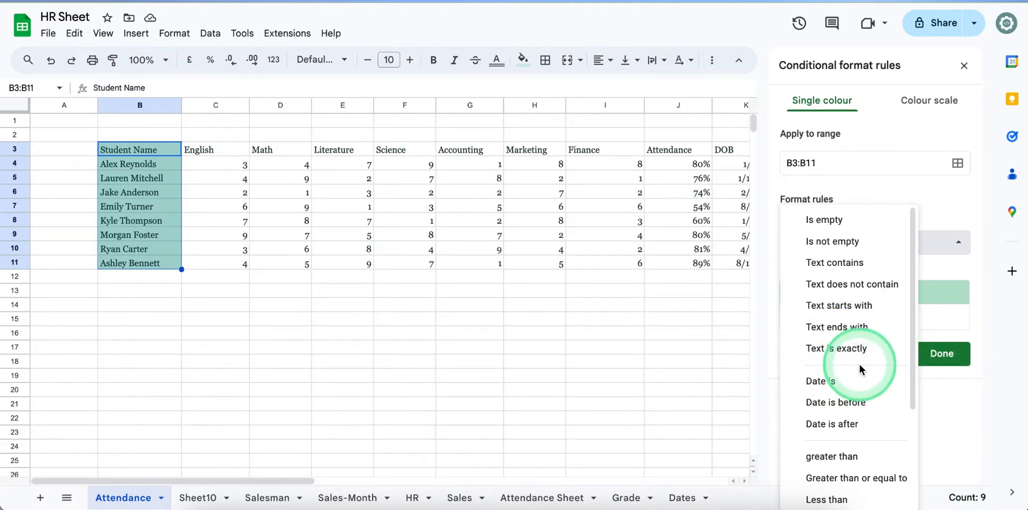
scroll(860, 365, "down", 3)
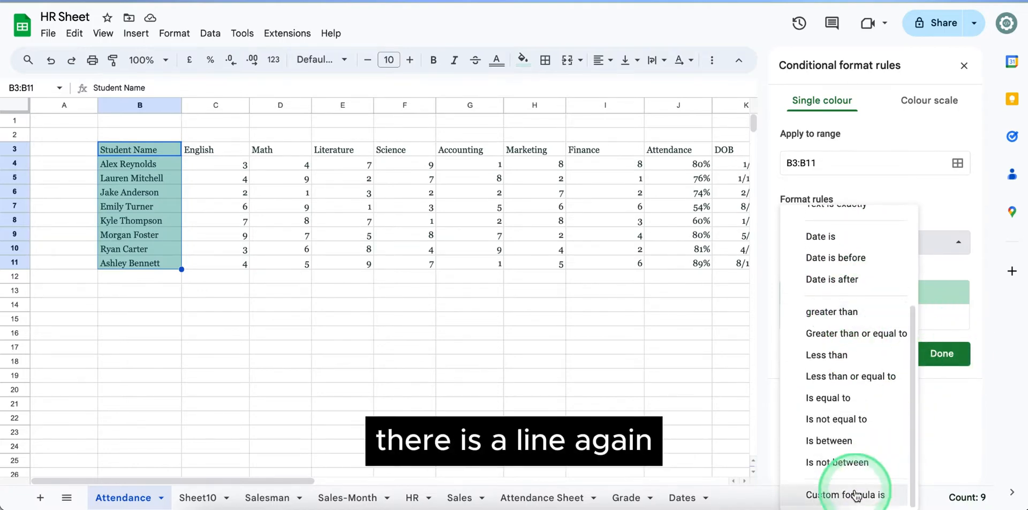
scroll(854, 319, "up", 3)
scroll(849, 332, "down", 3)
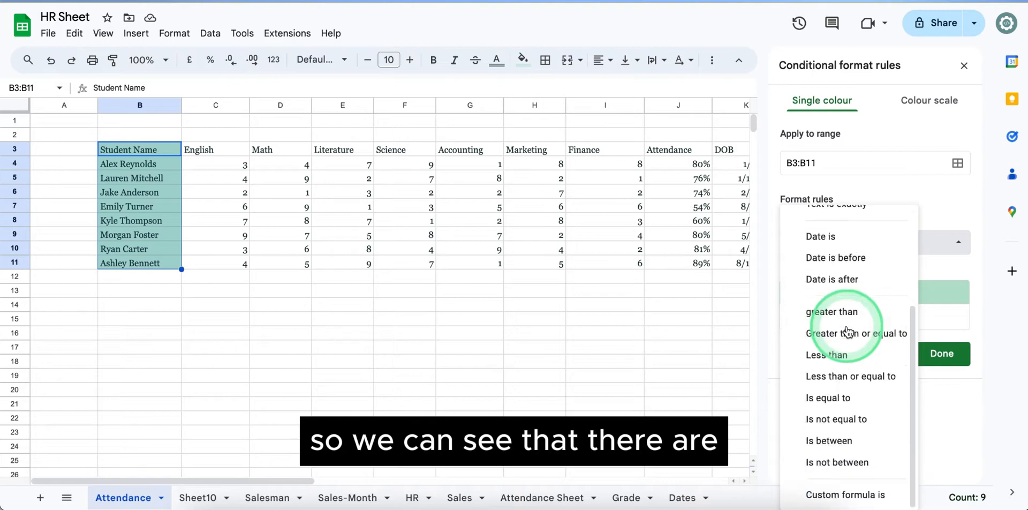
scroll(848, 329, "up", 3)
scroll(843, 401, "down", 3)
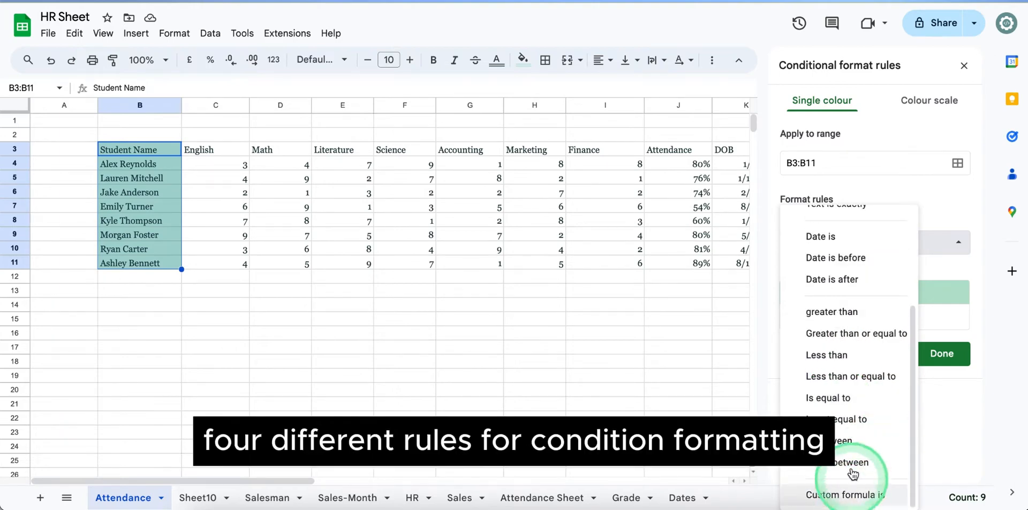
scroll(849, 381, "up", 3)
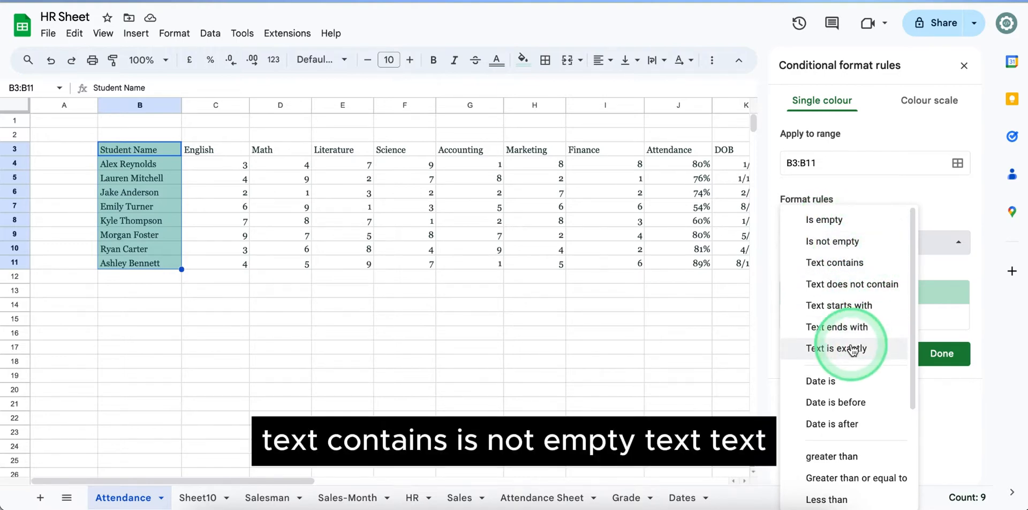
scroll(853, 351, "down", 3)
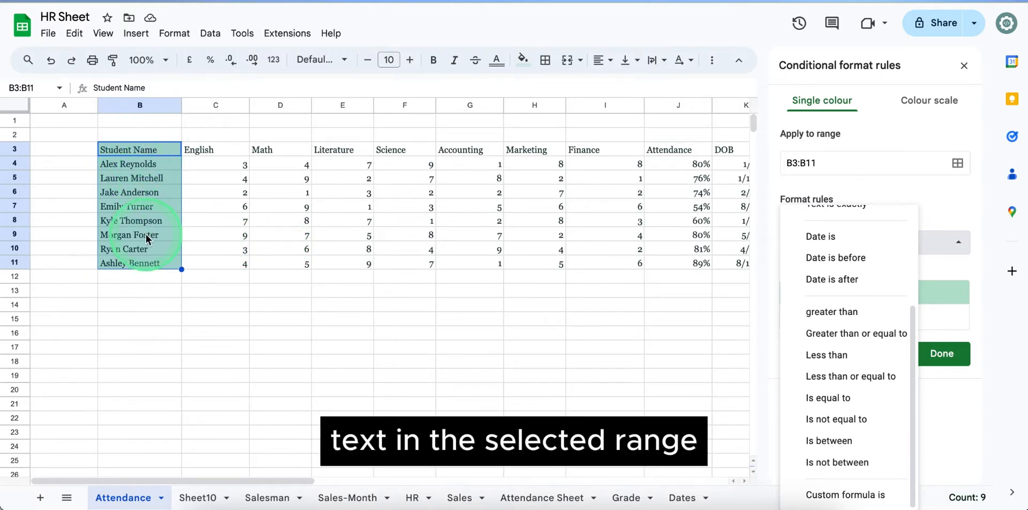
scroll(841, 316, "up", 3)
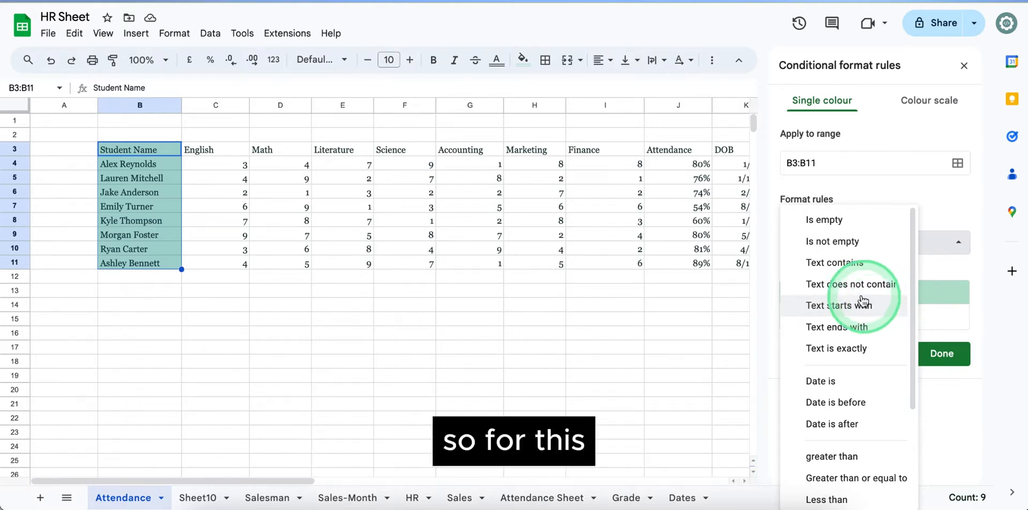
Step: Set the rule to Text contains with the surname of the student in row 9, give it a light green fill, and save it
left_click(858, 269)
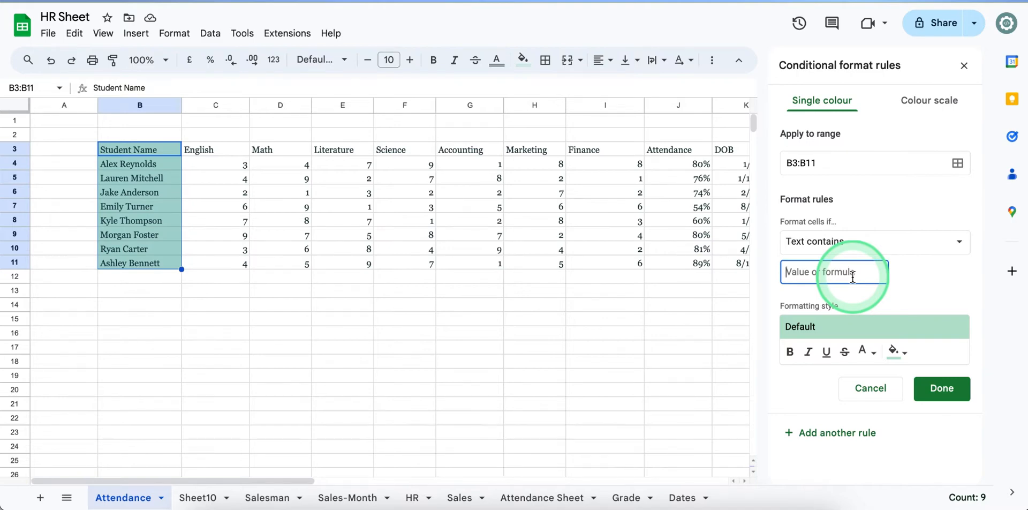
type("Foster")
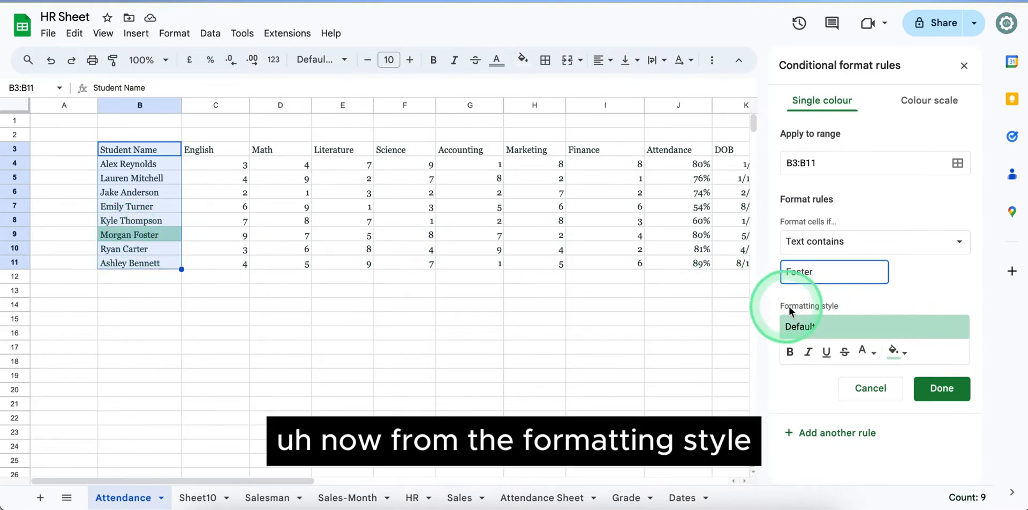
left_click(893, 351)
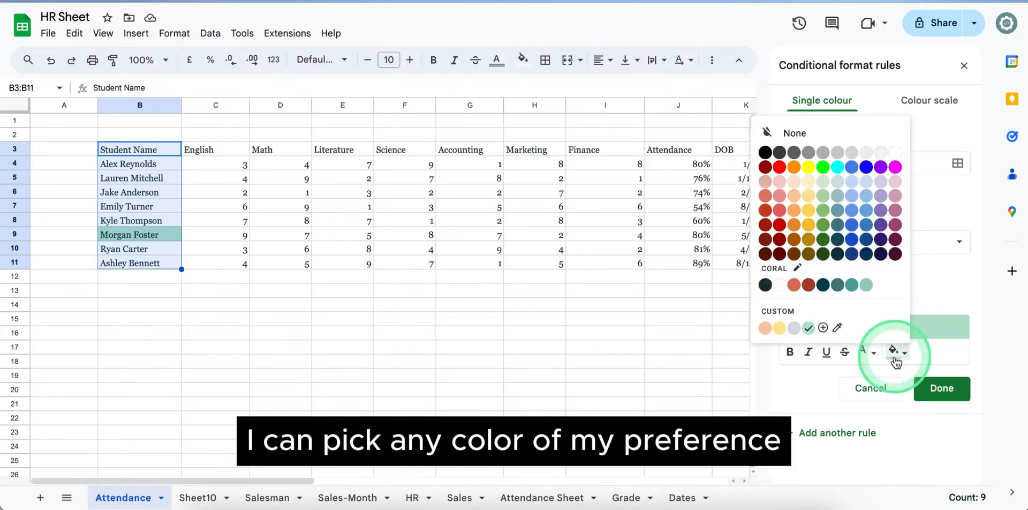
left_click(822, 178)
left_click(944, 393)
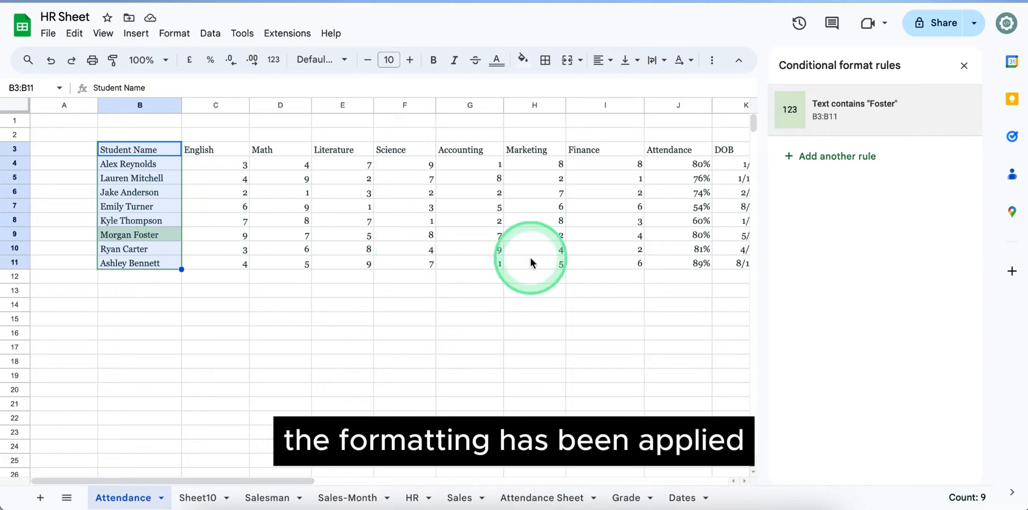
Step: Add two extra Is not empty rules with the default style to B3:B11, and delete both of them
left_click(799, 167)
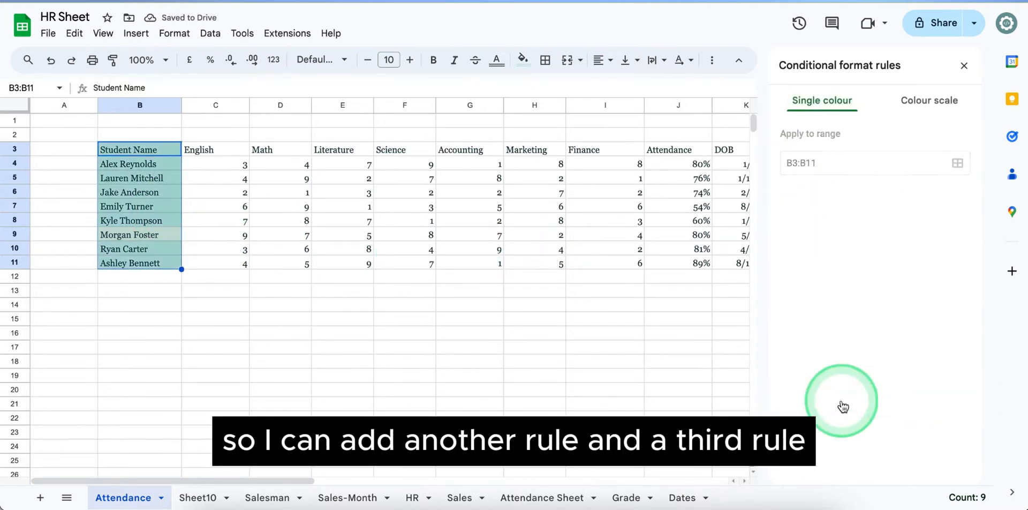
left_click(841, 402)
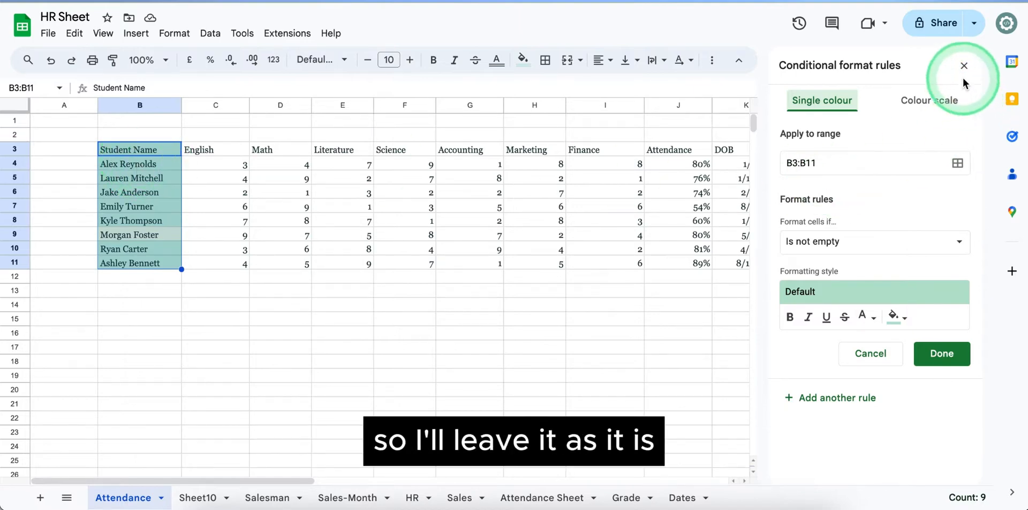
left_click(863, 360)
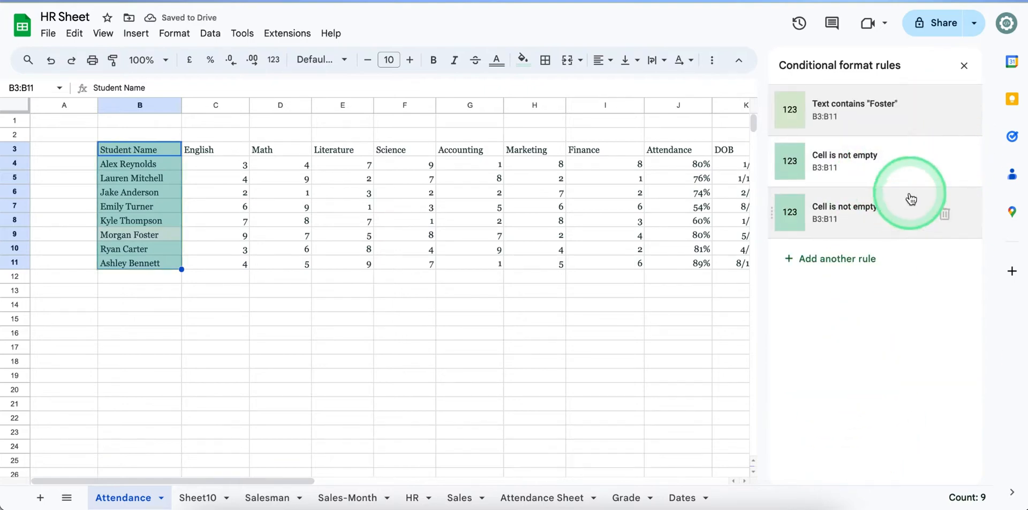
left_click(944, 163)
left_click(943, 165)
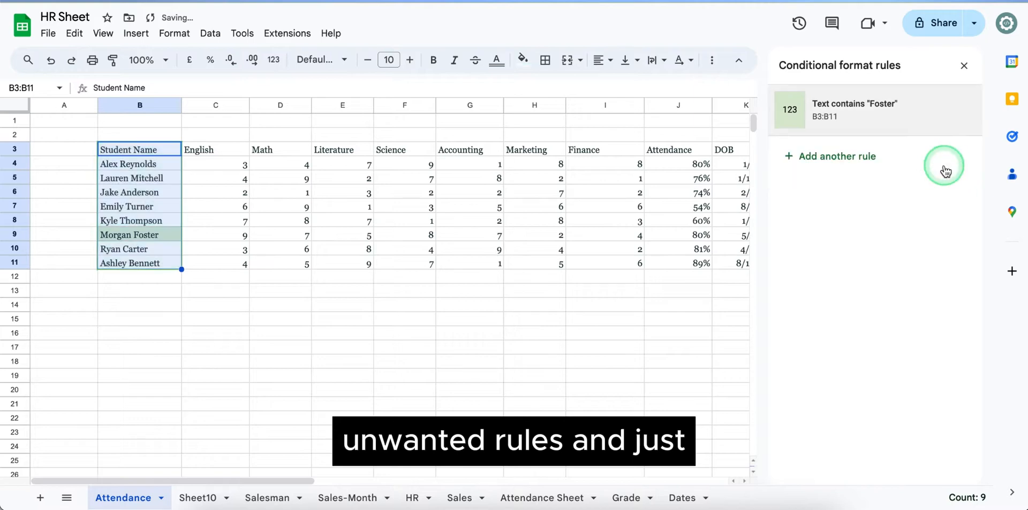
Step: Check the highlighted cell in the name column, and review the subject headers and student grades in C3:I11
left_click(147, 236)
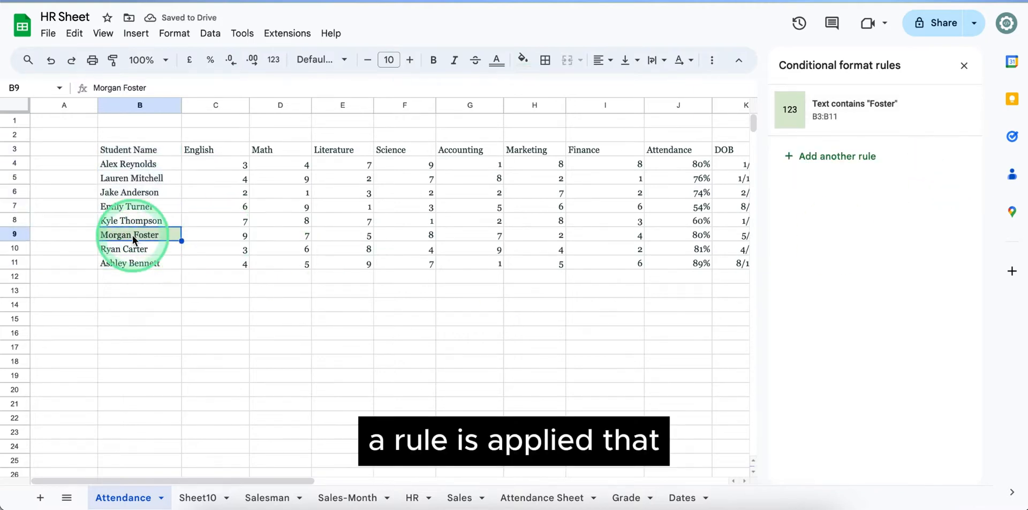
left_click_drag(146, 165, 143, 263)
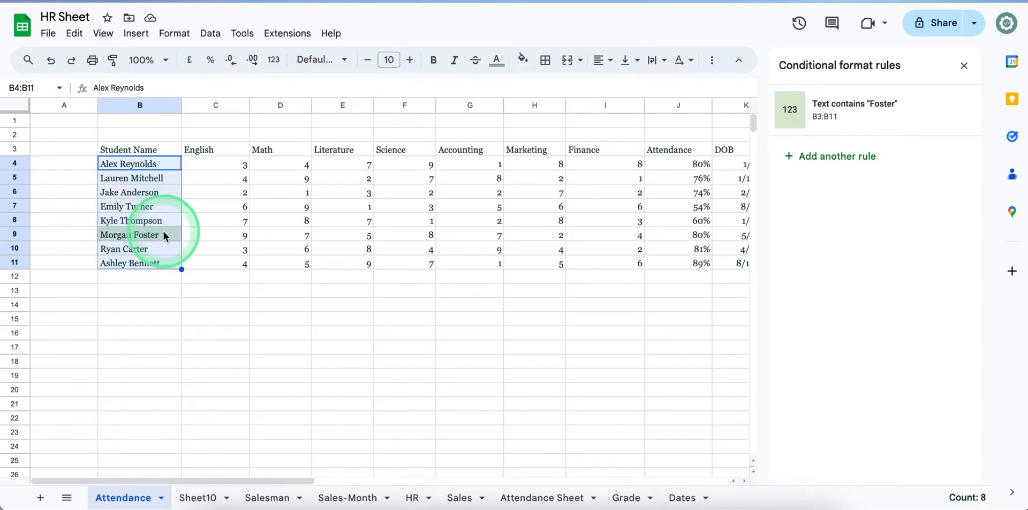
scroll(309, 226, "right", 2)
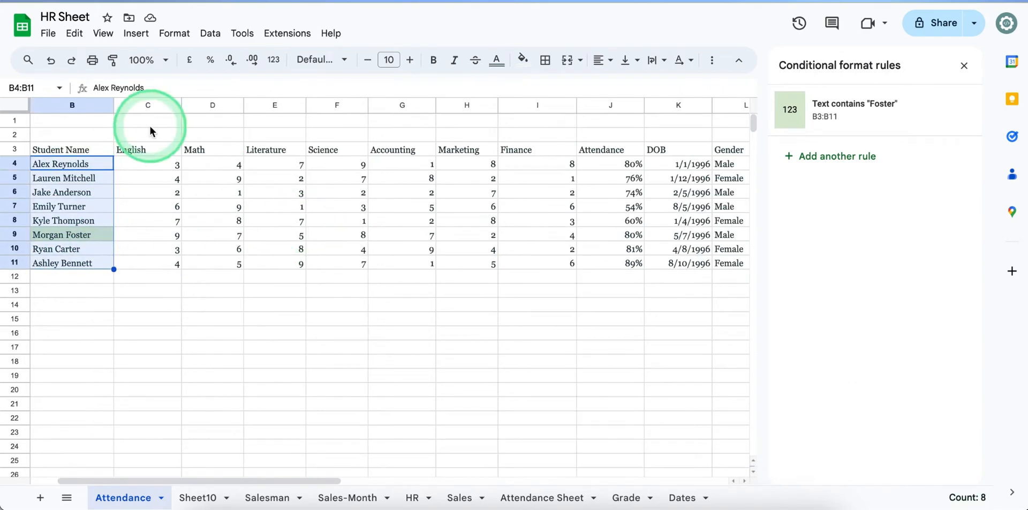
left_click_drag(137, 153, 540, 265)
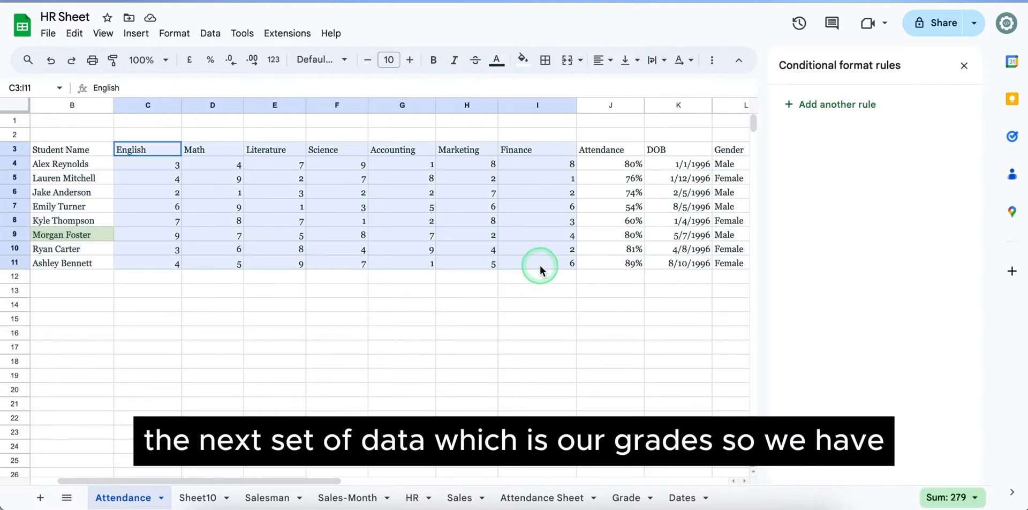
left_click(136, 156)
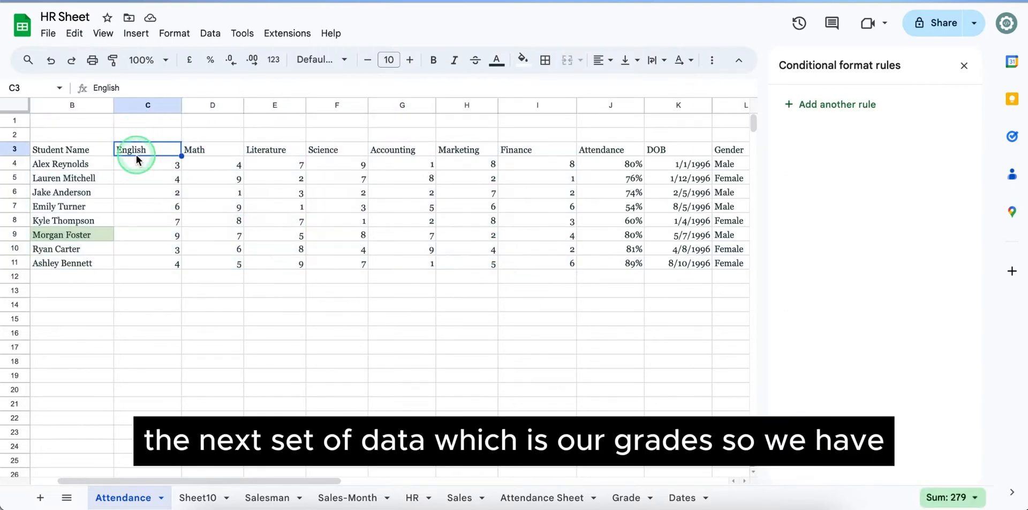
left_click_drag(136, 155, 524, 151)
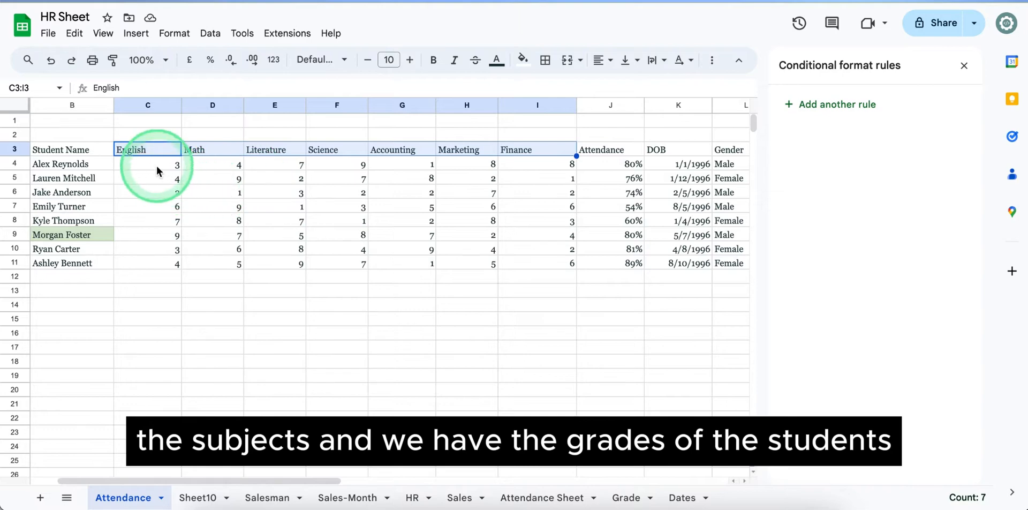
left_click_drag(157, 171, 550, 265)
left_click(222, 182)
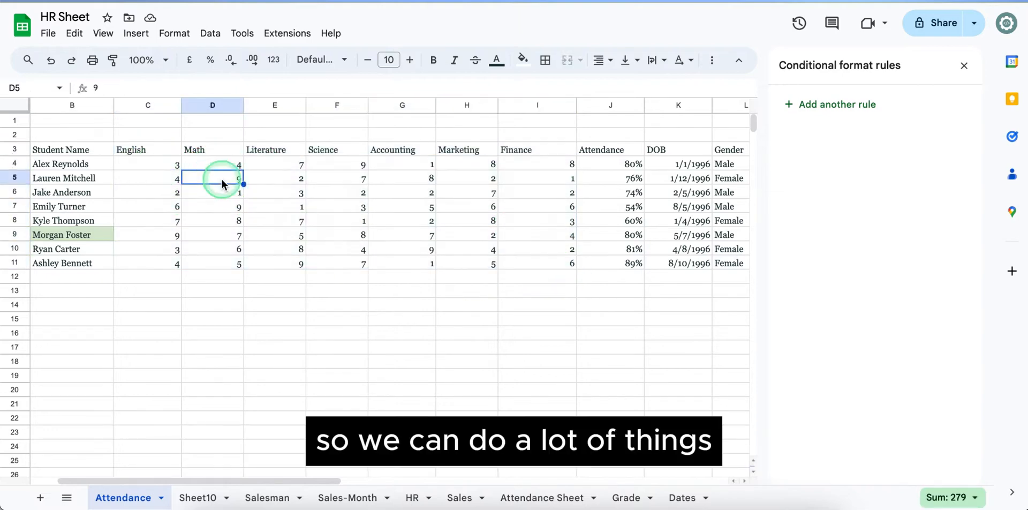
Step: Add a conditional formatting rule to the English grades in C4:C11 for values greater than 6, with the default style
left_click_drag(170, 166, 175, 266)
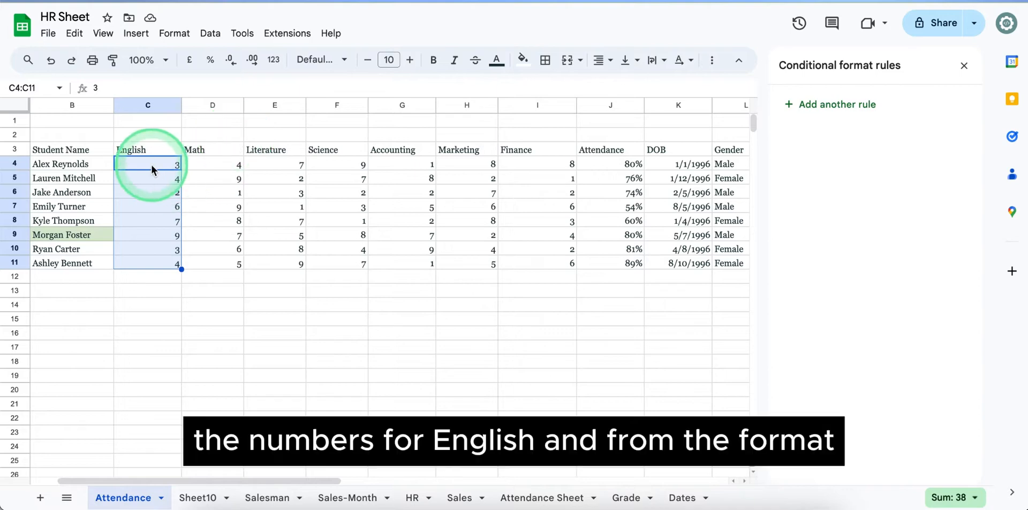
left_click(173, 36)
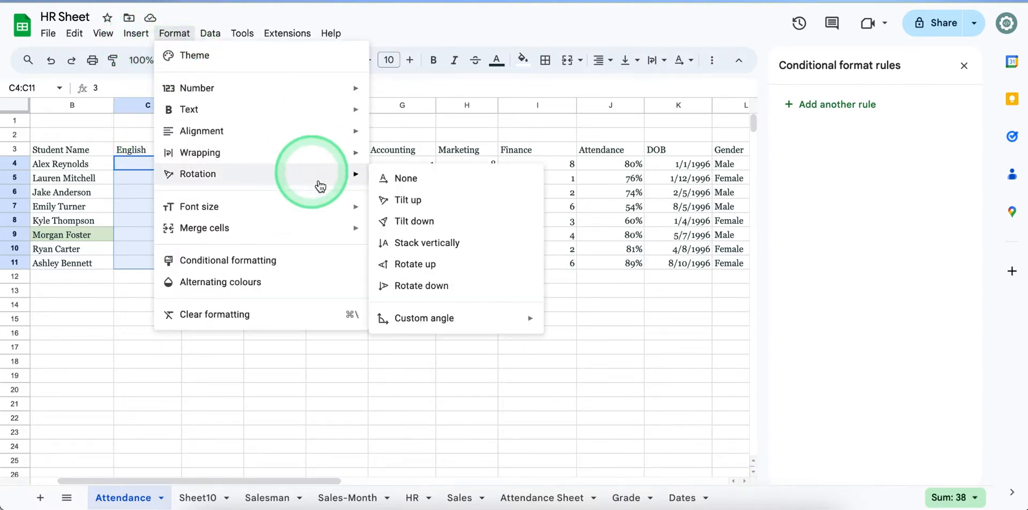
left_click(263, 259)
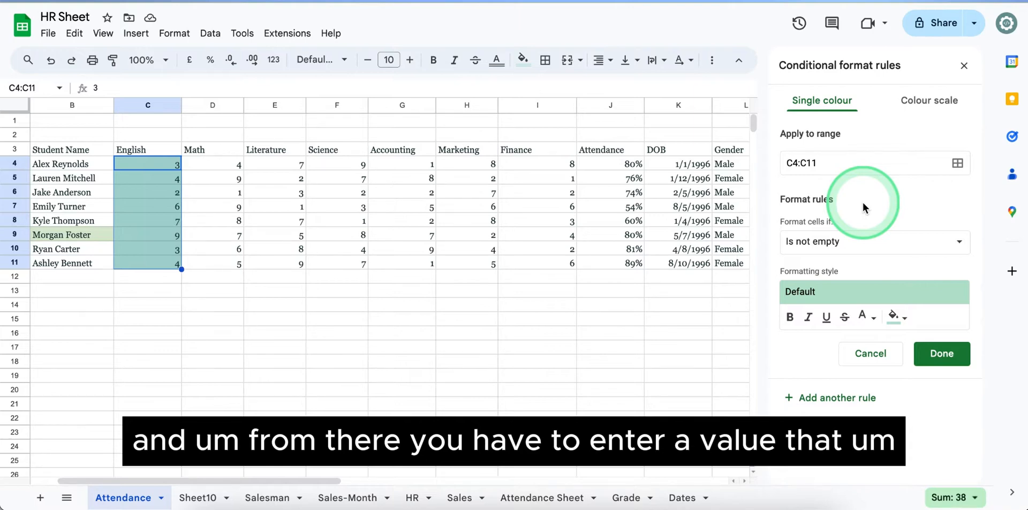
left_click(837, 243)
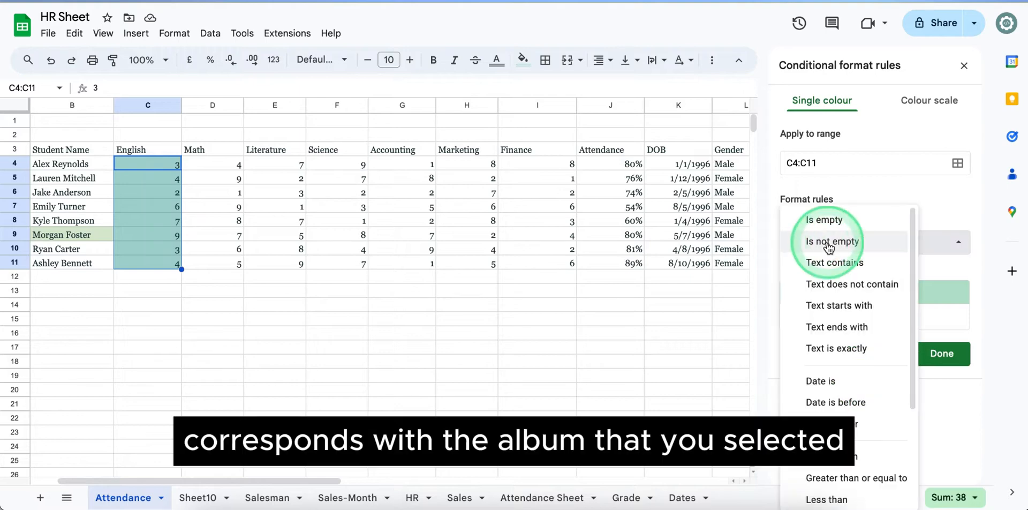
left_click(905, 192)
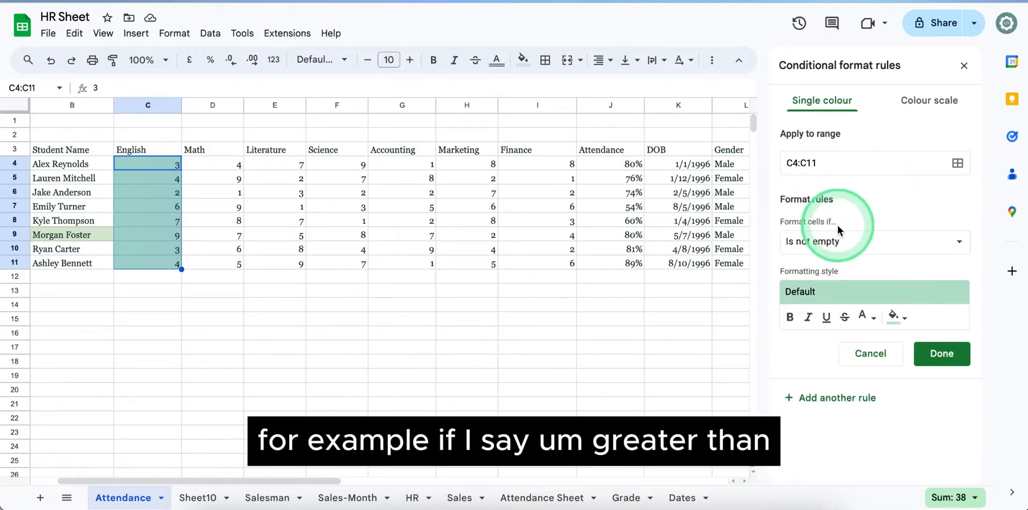
left_click(828, 245)
scroll(835, 289, "down", 3)
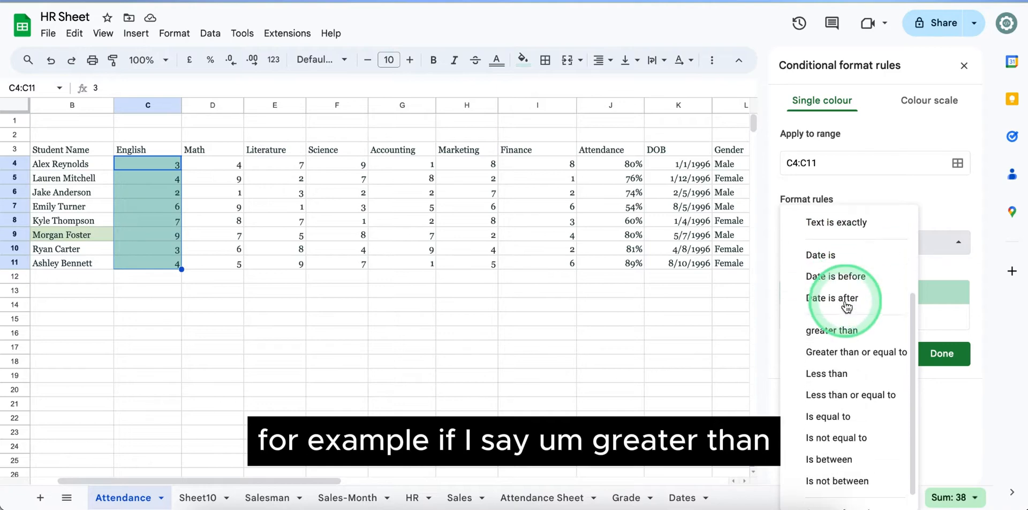
left_click(827, 335)
left_click(823, 272)
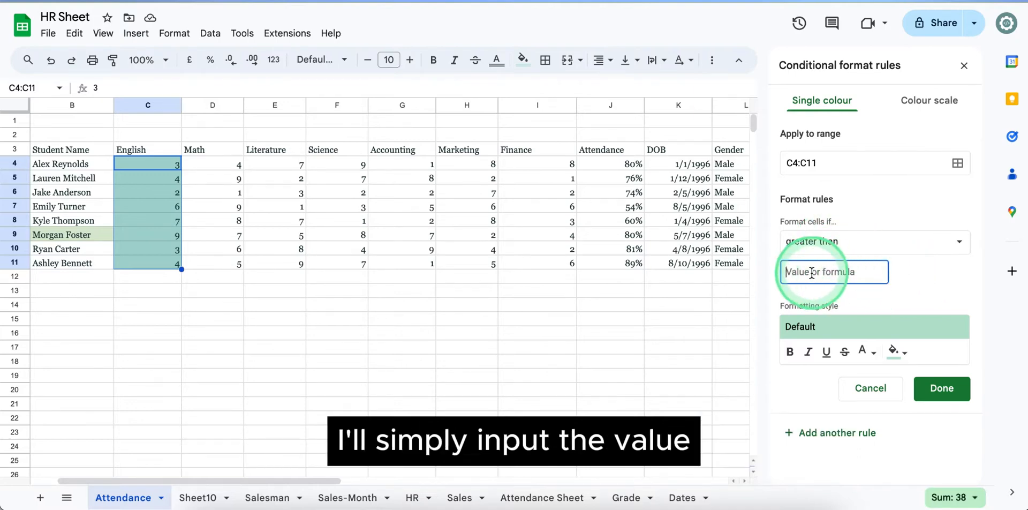
type("6")
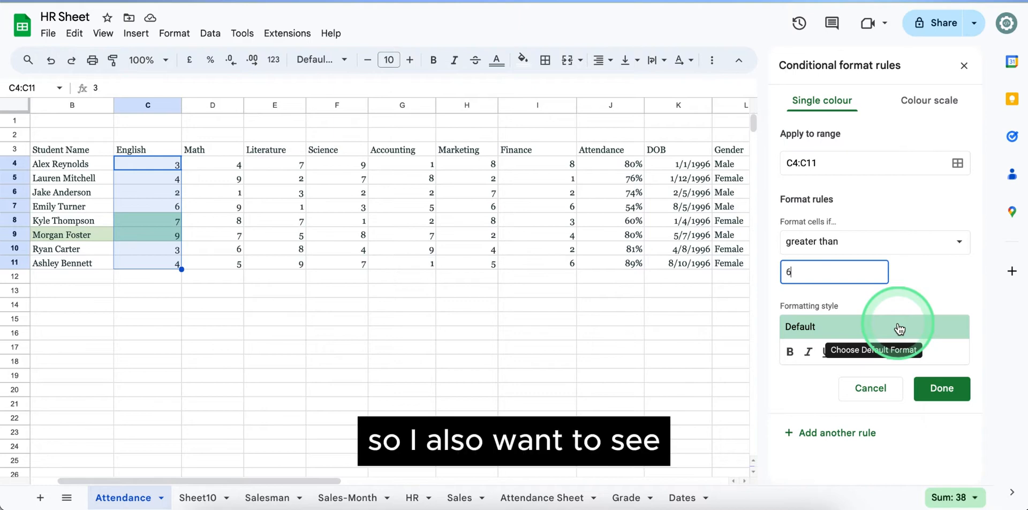
Step: Add a second rule to C4:C11 that fills values less than 5 in light red
left_click(809, 433)
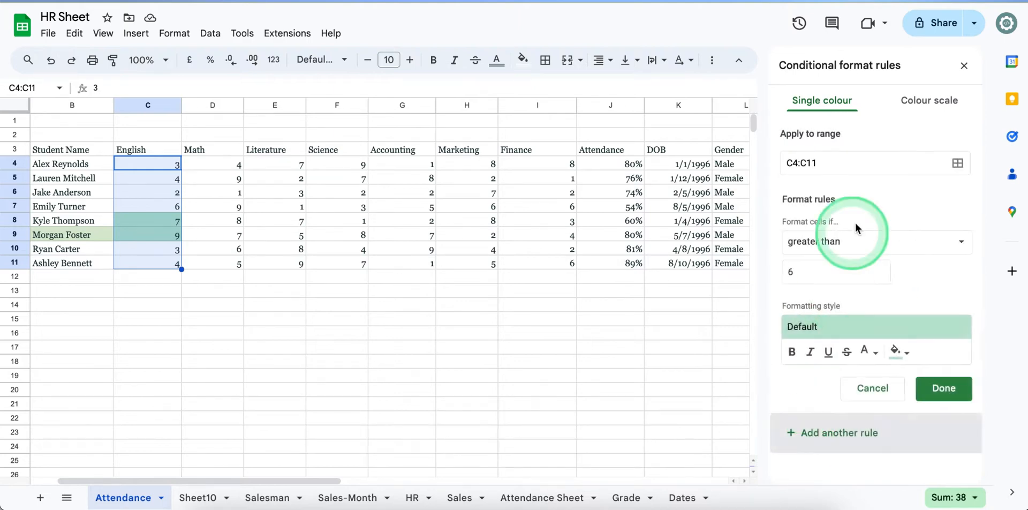
left_click(860, 240)
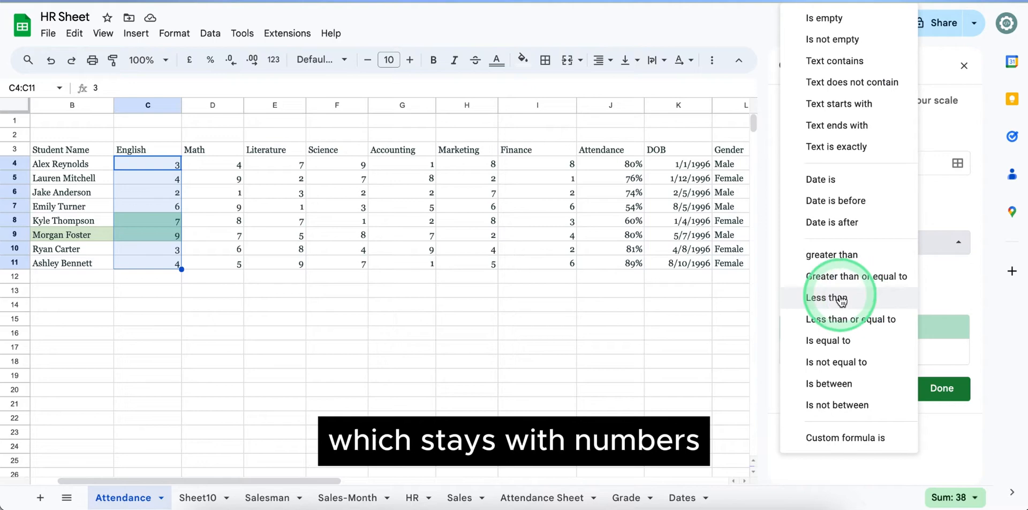
left_click(867, 298)
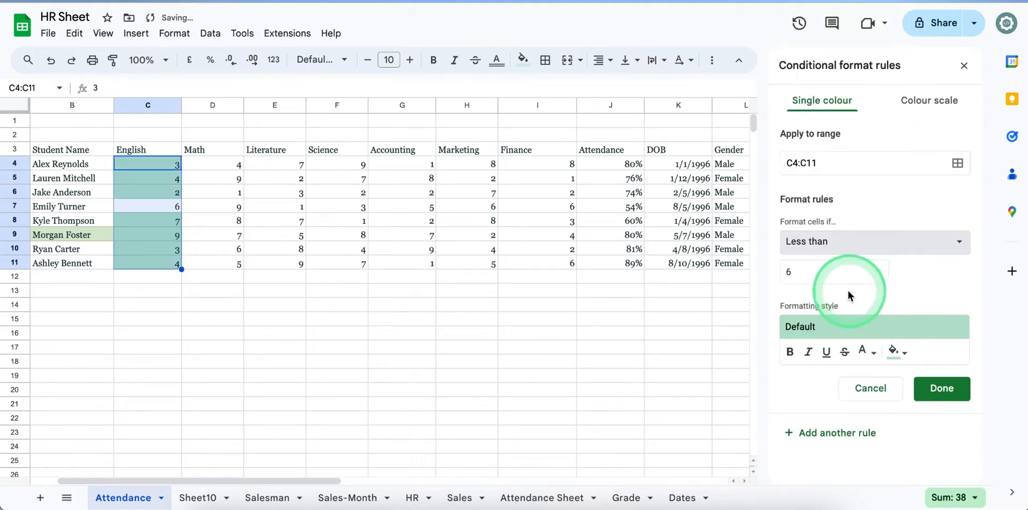
left_click(822, 275)
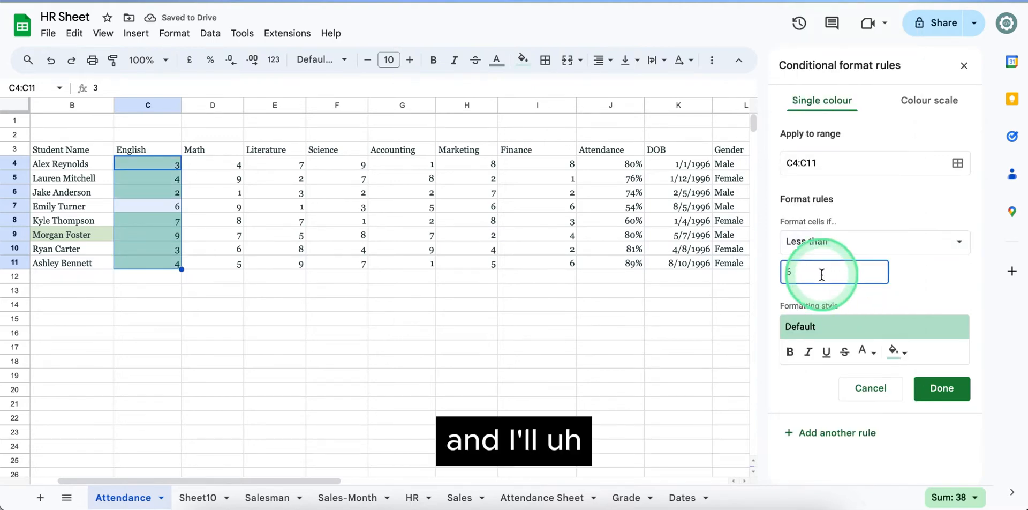
key("BackSpace")
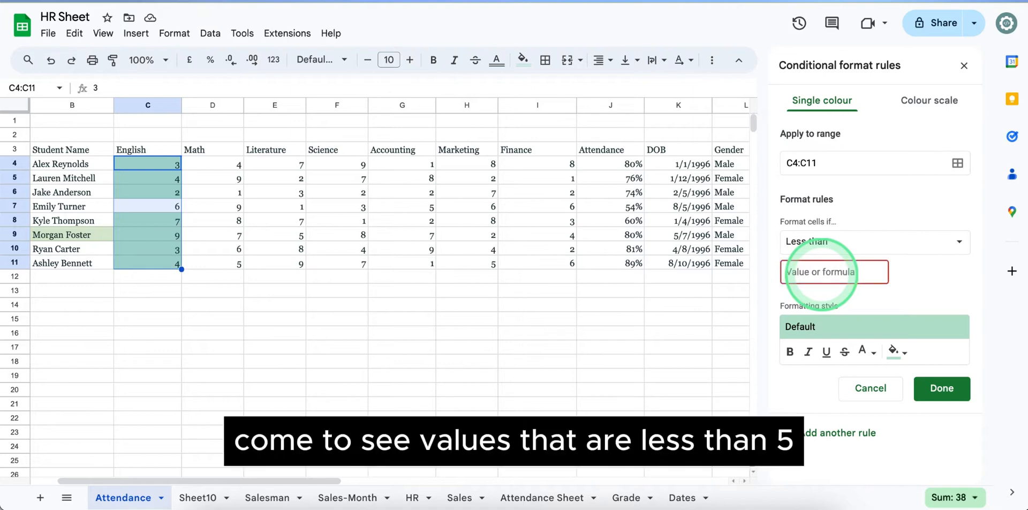
type("5")
left_click(898, 351)
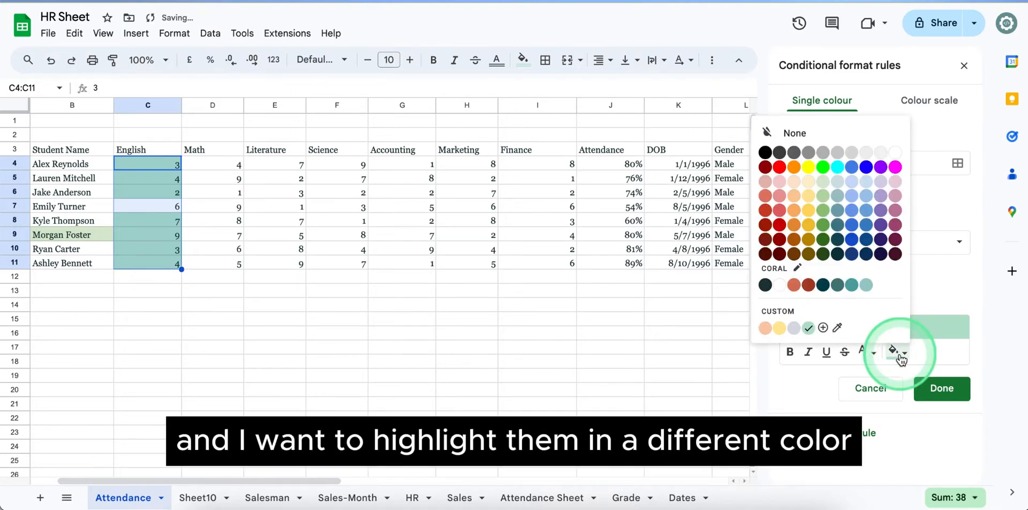
left_click(766, 181)
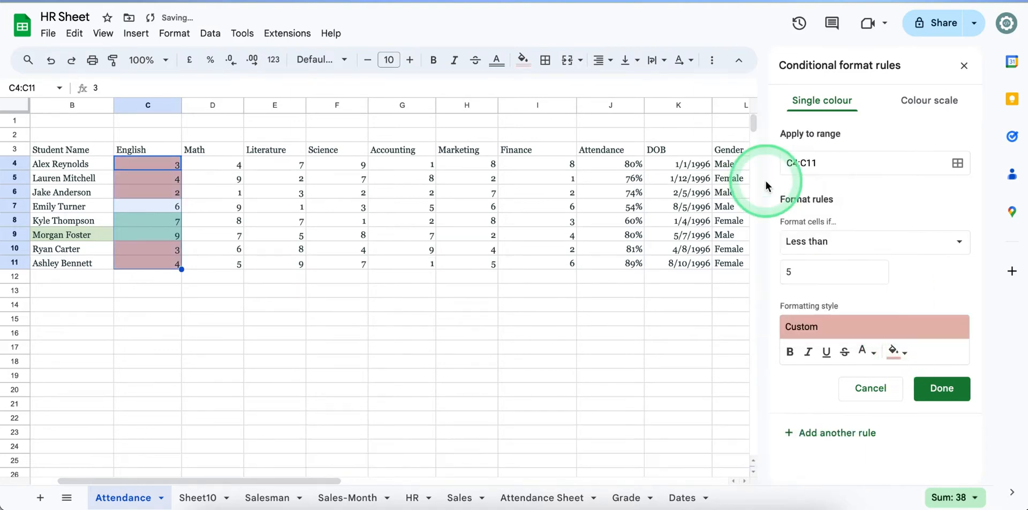
Step: Add a third rule to C4:C11 that fills values equal to 6 in light yellow, and save it
left_click(829, 434)
left_click(849, 241)
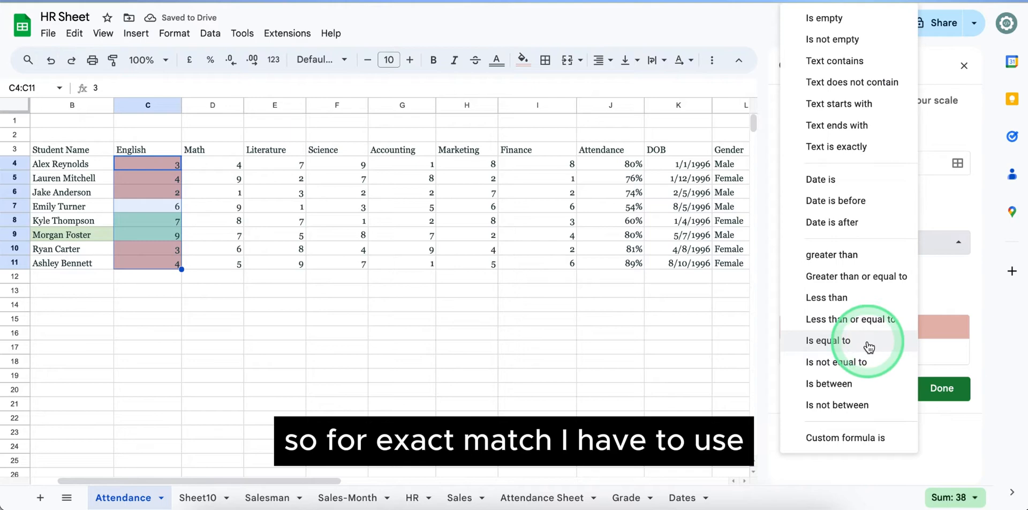
left_click(831, 343)
left_click(819, 276)
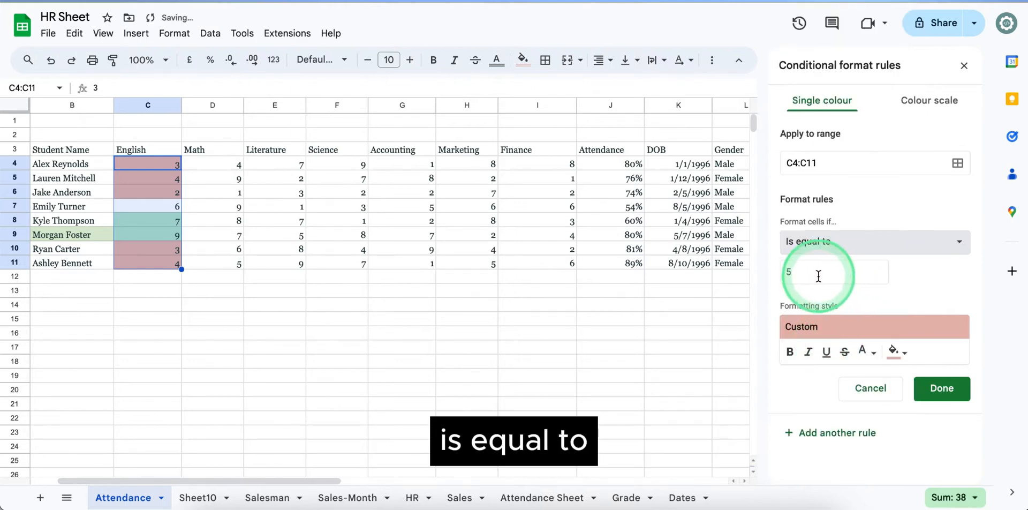
key("BackSpace")
type("6")
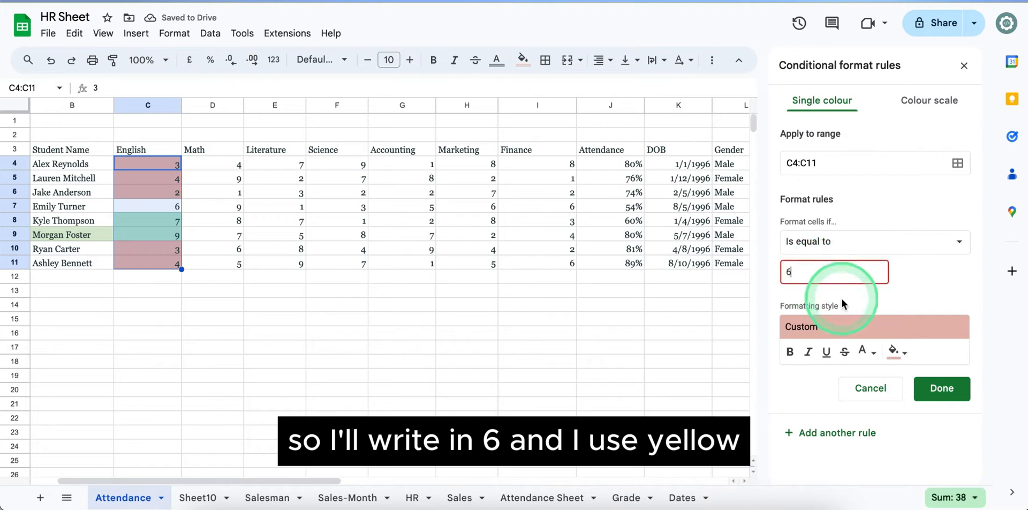
left_click(902, 358)
left_click(819, 187)
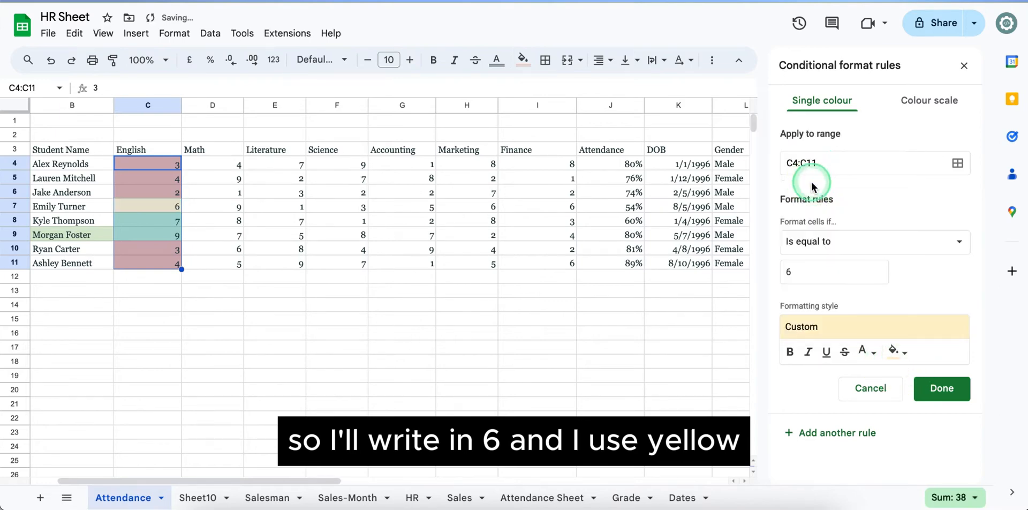
left_click(941, 388)
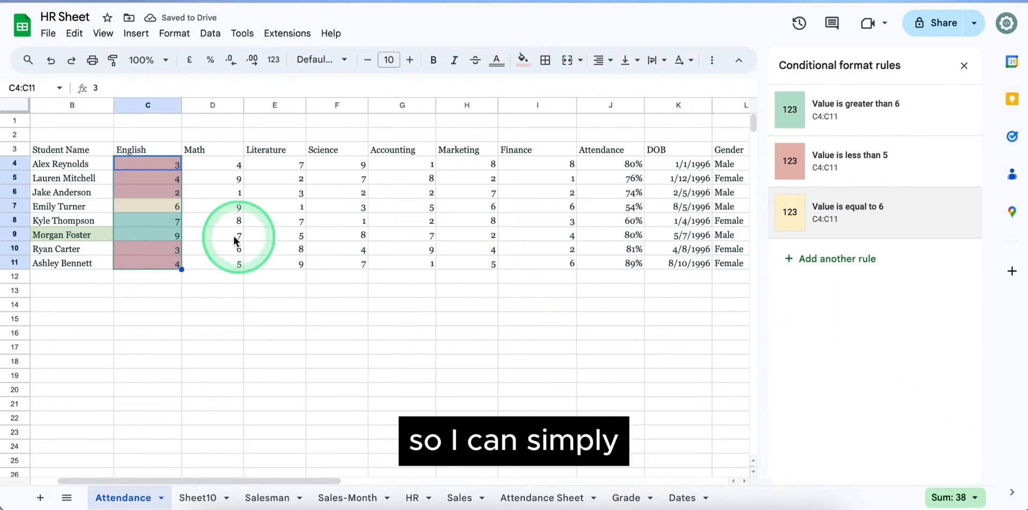
Step: Copy the English column's conditional formatting onto the other subject grades in D4:I11, and select the whole grade range C4:I11
left_click(113, 63)
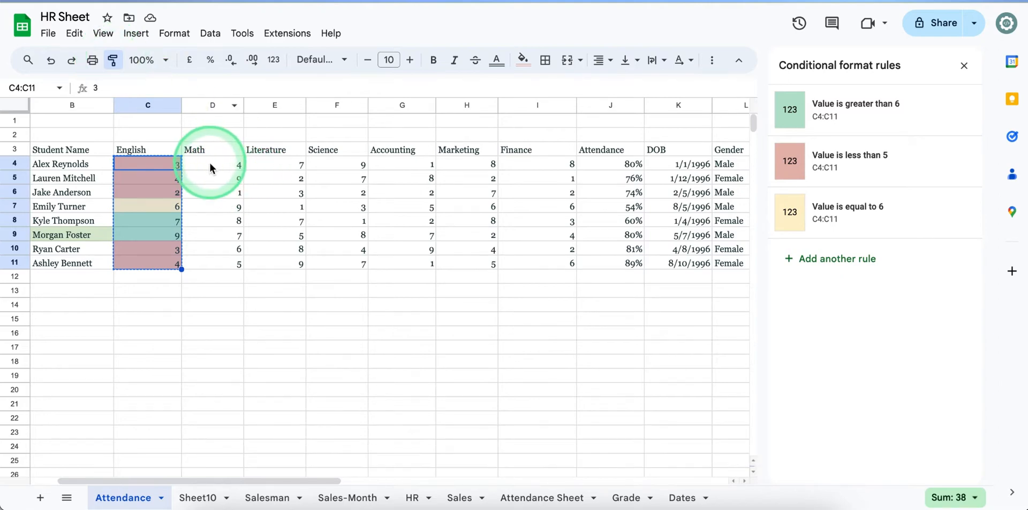
left_click_drag(210, 163, 551, 263)
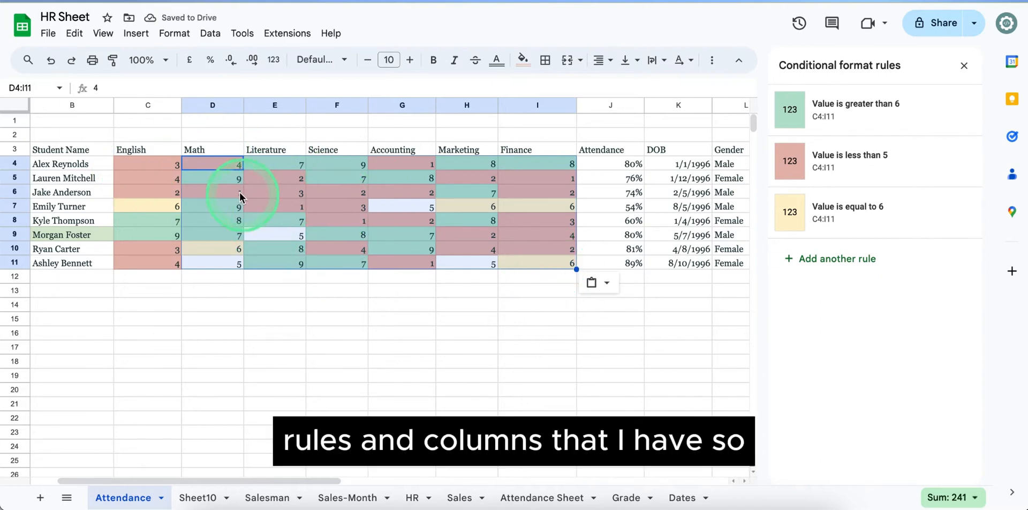
left_click_drag(140, 153, 559, 262)
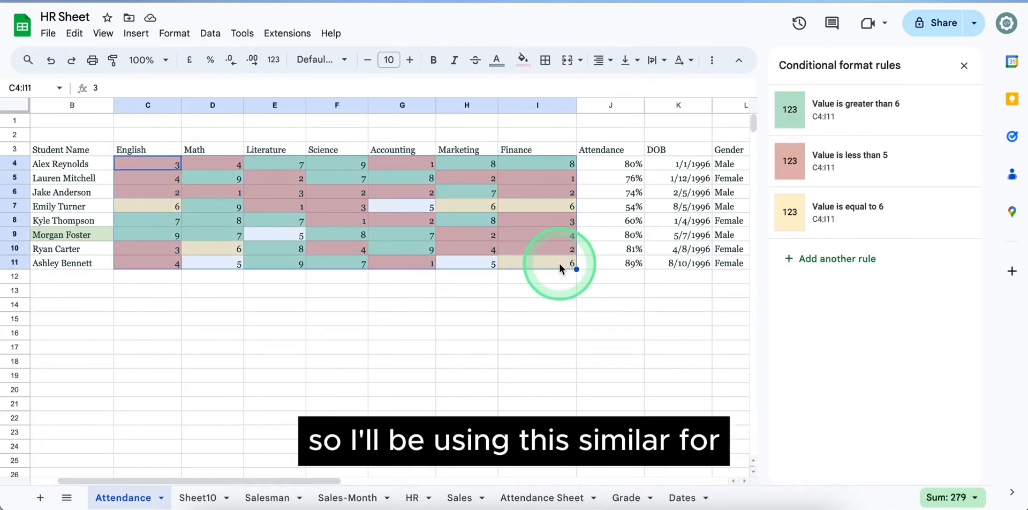